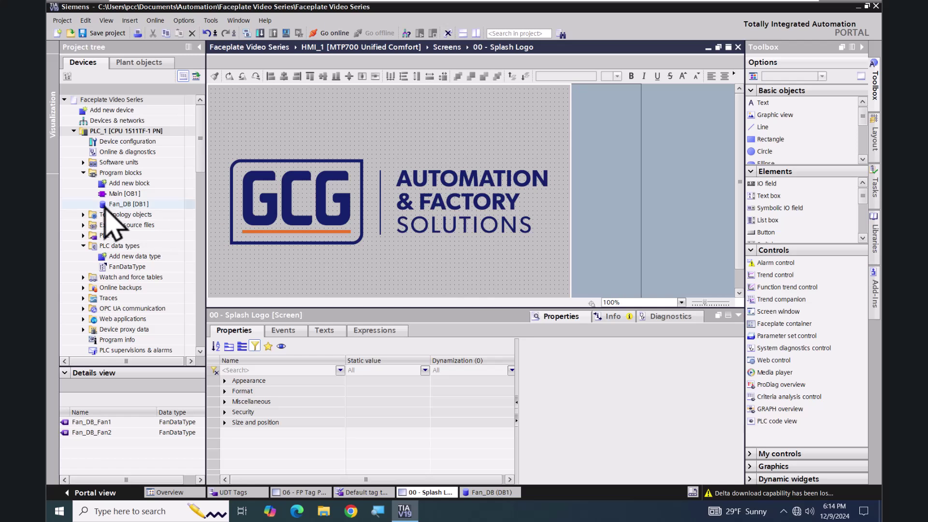
# Step: Open the Fan_DB [DB1] data block under PLC_1 > Program blocks
pyautogui.doubleClick(103, 204)
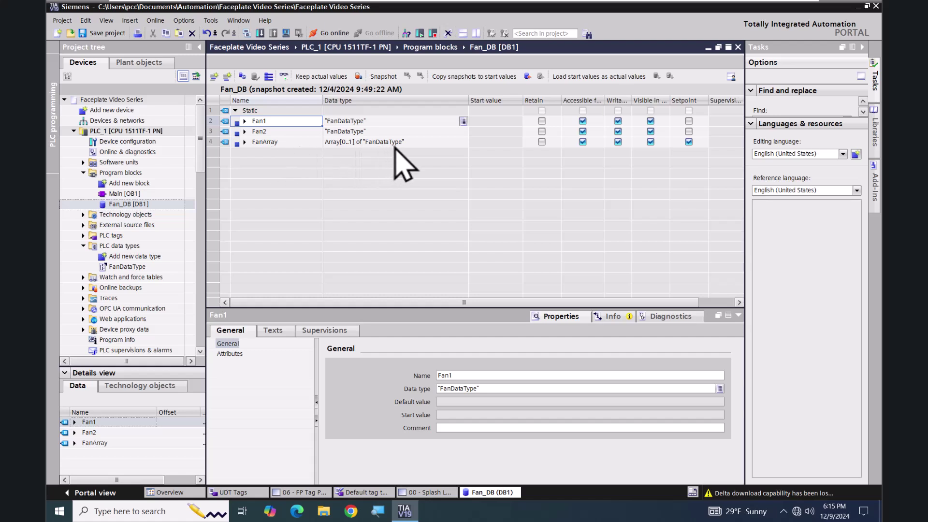
# Step: Expand FanArray and FanArray[0] to inspect Name, Start and Speed, then open FanDataType
pyautogui.click(244, 142)
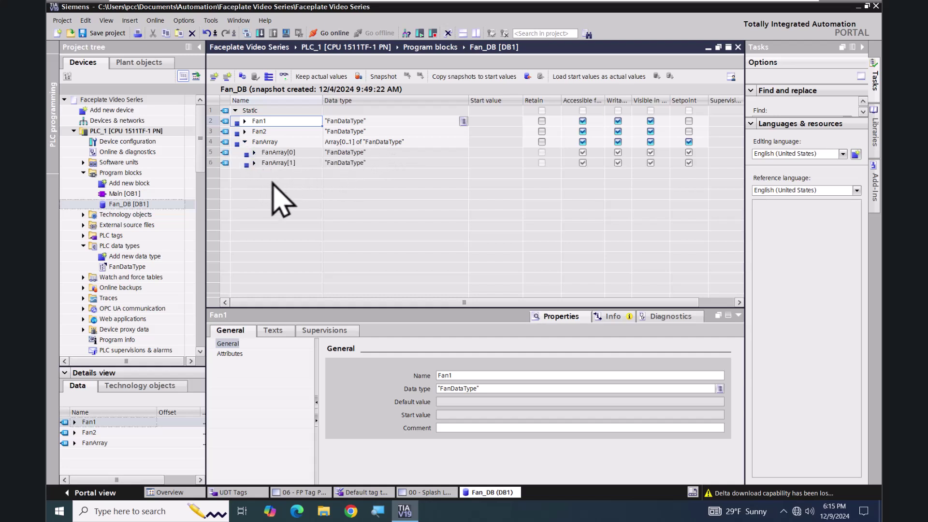
pyautogui.click(254, 153)
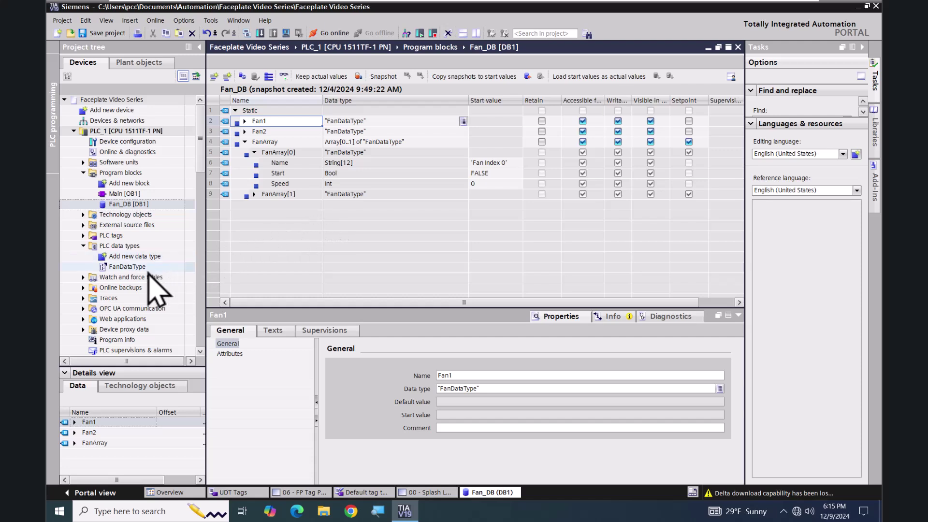
pyautogui.doubleClick(113, 269)
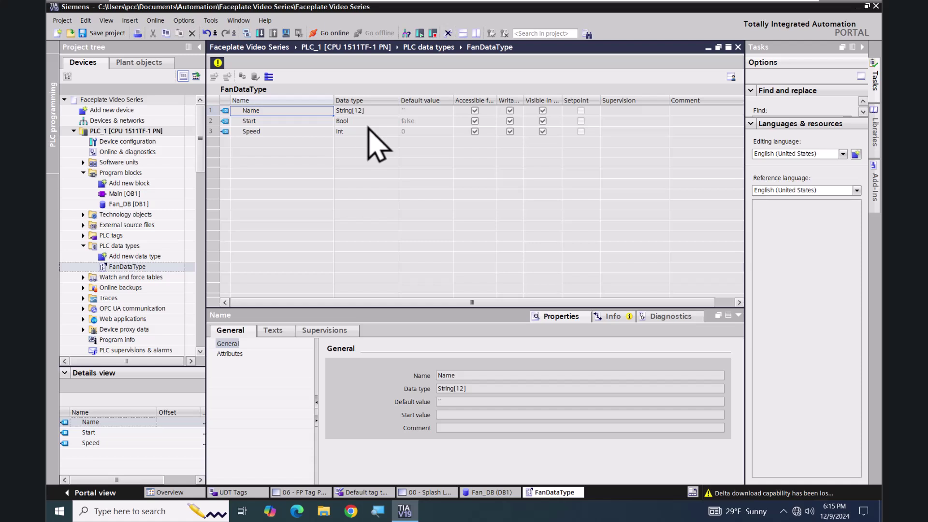
pyautogui.moveTo(199, 141); pyautogui.dragTo(208, 244)
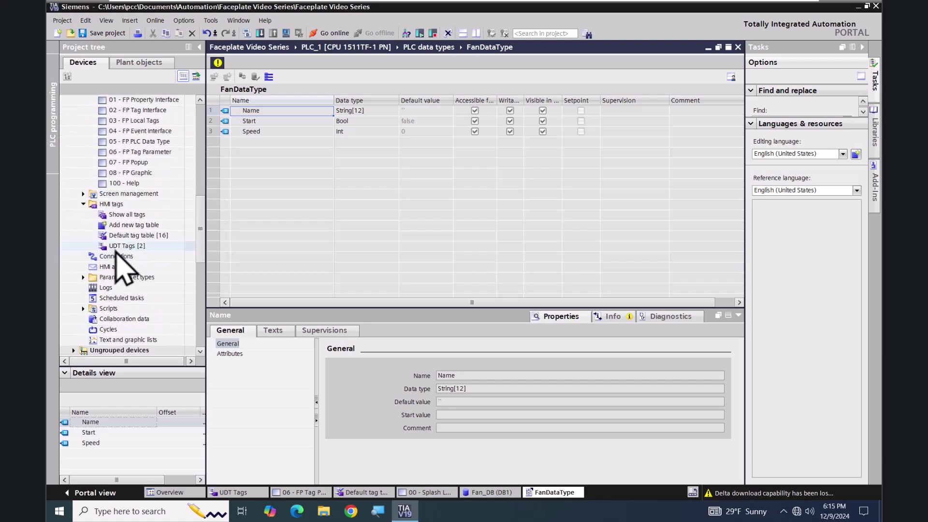
# Step: Add Fan_DB's FanArray to the HMI UDT Tags table as tag Fan_DB_FanArray
pyautogui.click(103, 248)
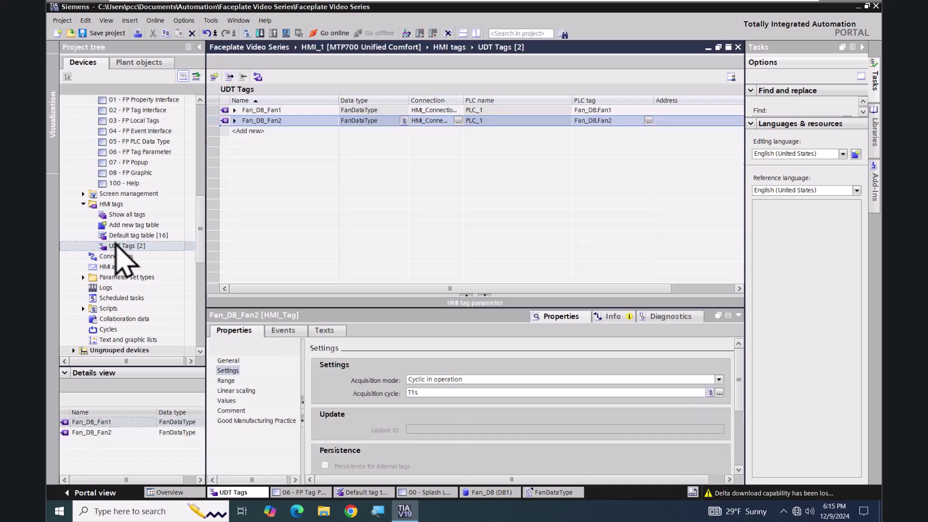
pyautogui.moveTo(201, 215); pyautogui.dragTo(228, 141)
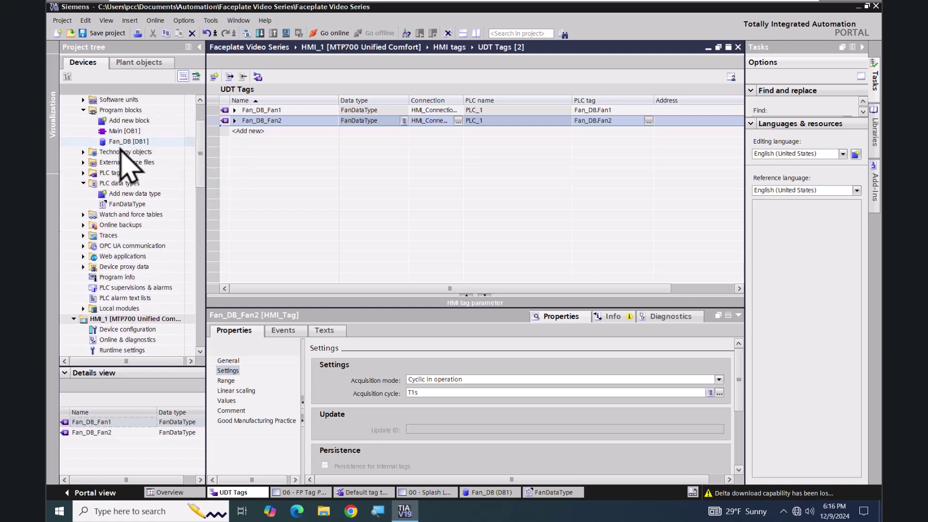
pyautogui.click(107, 141)
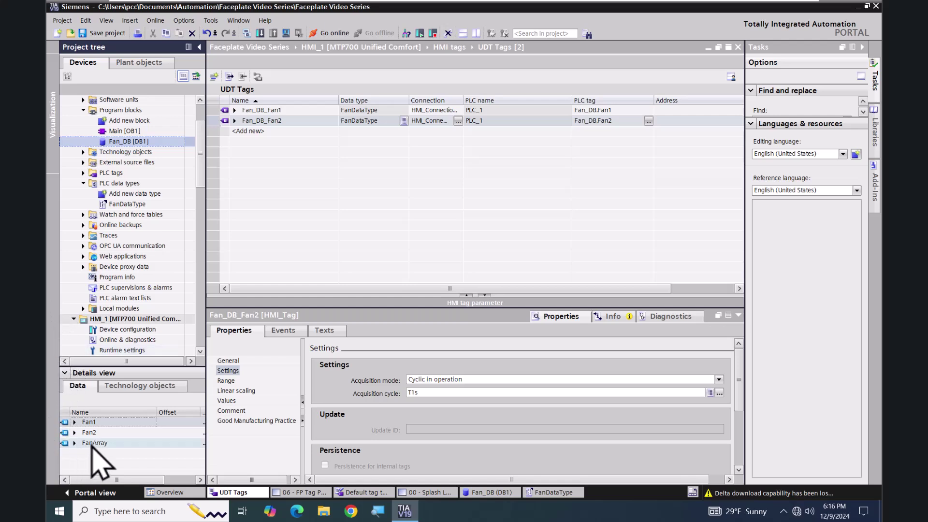
pyautogui.click(64, 443)
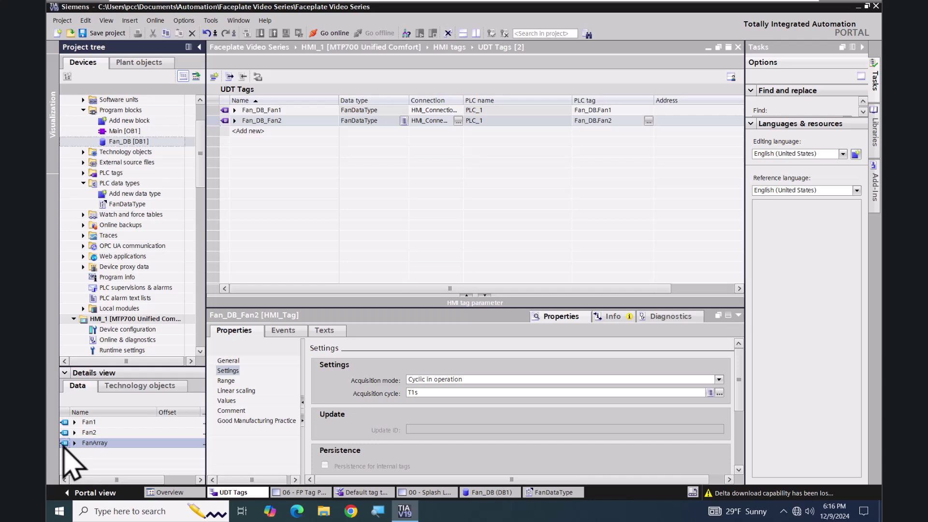
pyautogui.moveTo(63, 445); pyautogui.dragTo(292, 133)
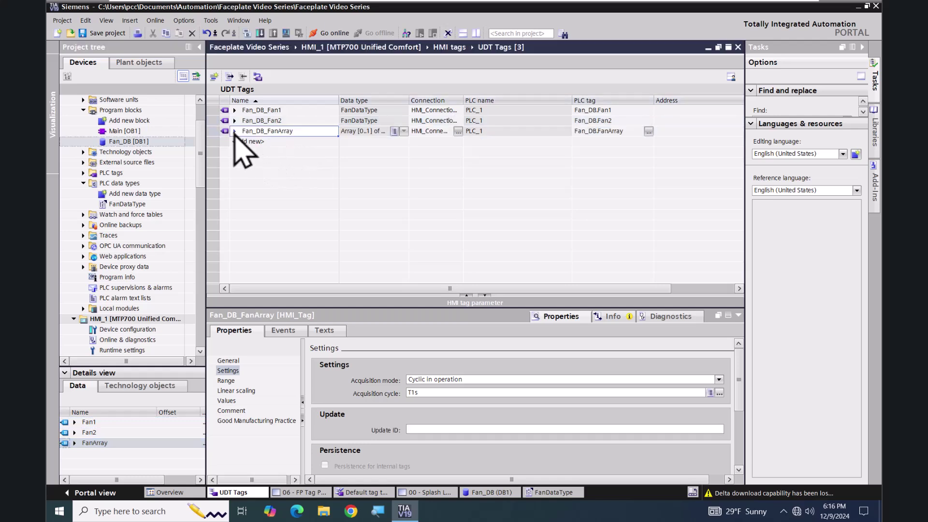
# Step: Expand Fan_DB_FanArray and element [0], then open the 06 - FP Tag Parameter screen
pyautogui.click(235, 132)
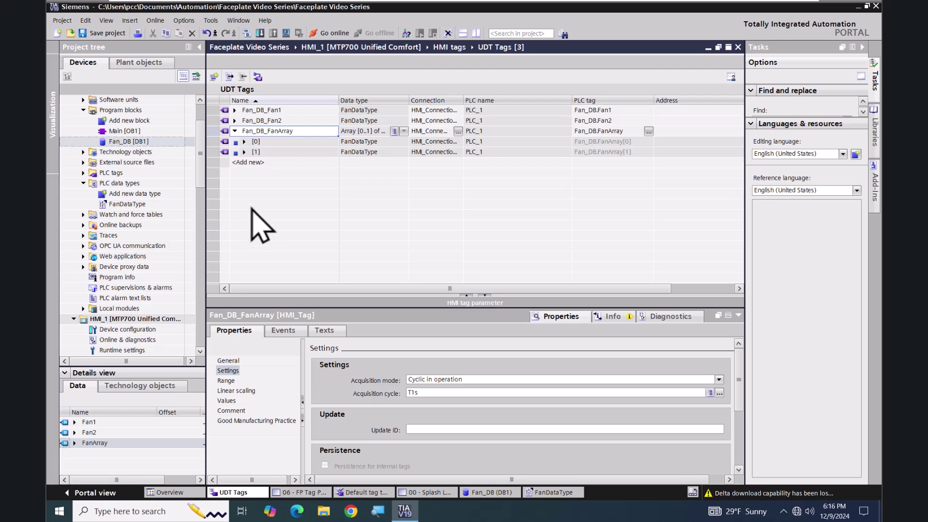
pyautogui.click(244, 142)
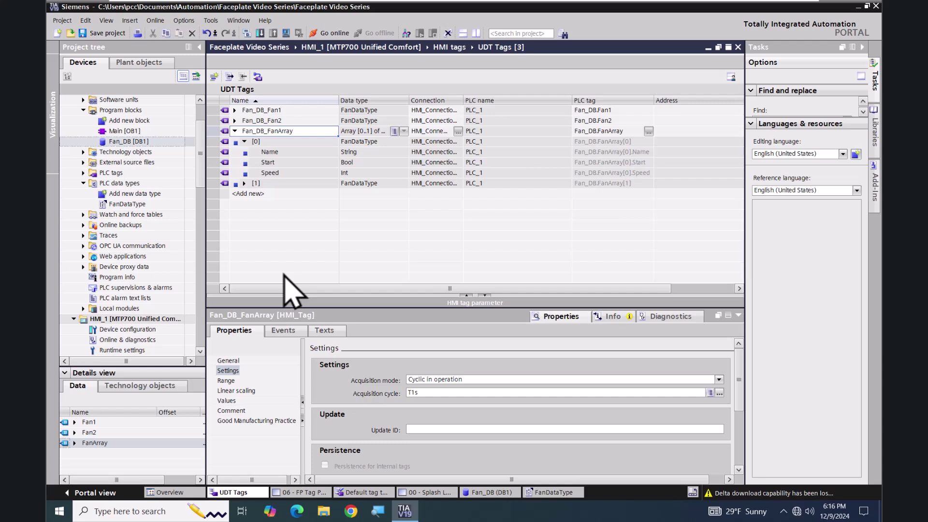
pyautogui.moveTo(200, 171); pyautogui.dragTo(198, 223)
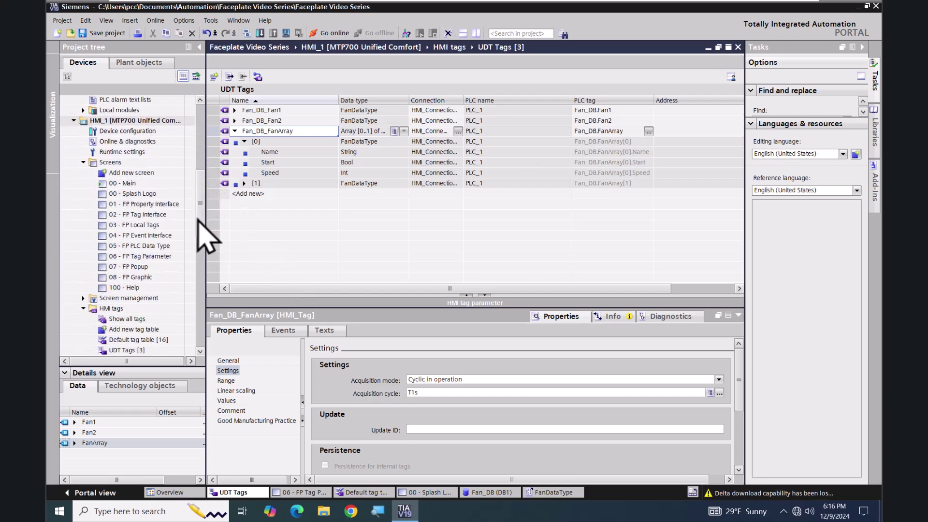
pyautogui.doubleClick(108, 257)
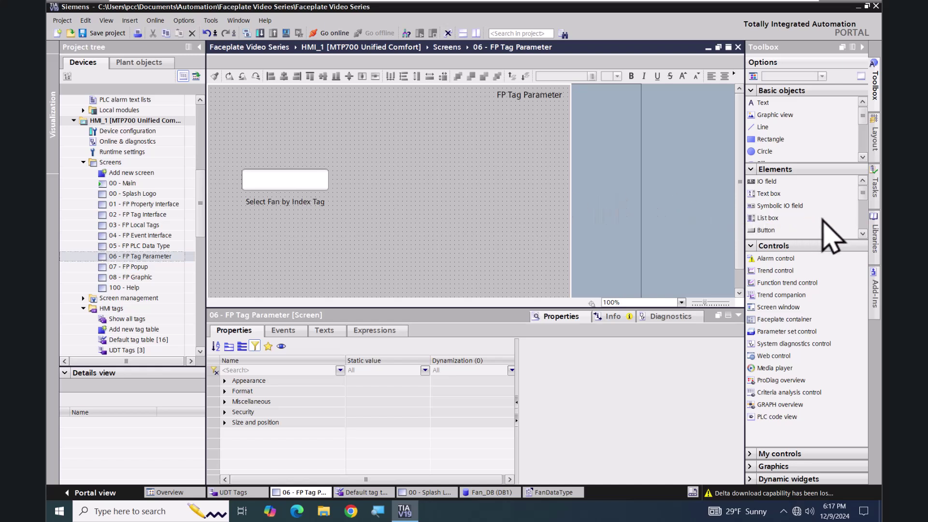
# Step: Show the project library with FP_PLCDataType expanded to version V 0.0.1 [default]
pyautogui.click(875, 239)
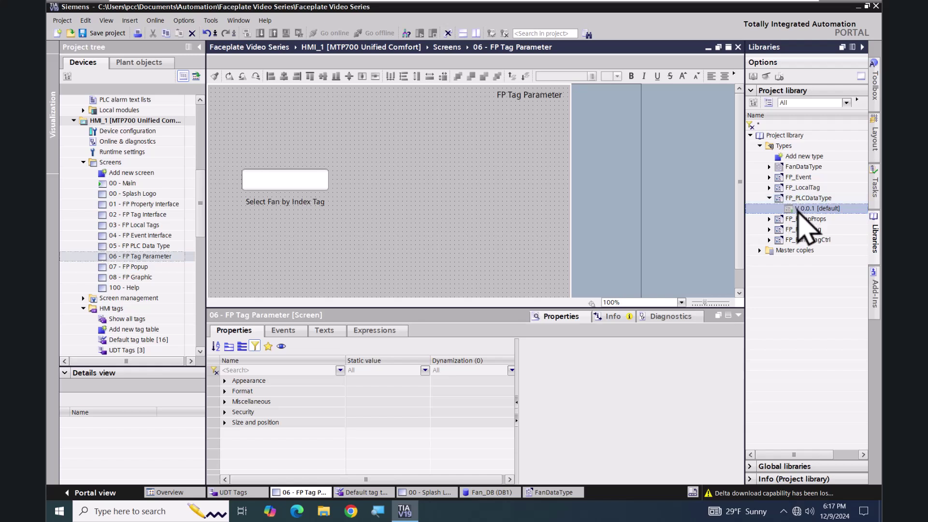
# Step: Drop an FP_PLCDataType V 0.0.1 faceplate on the screen and expand Miscellaneous > Interface
pyautogui.moveTo(790, 208); pyautogui.dragTo(365, 116)
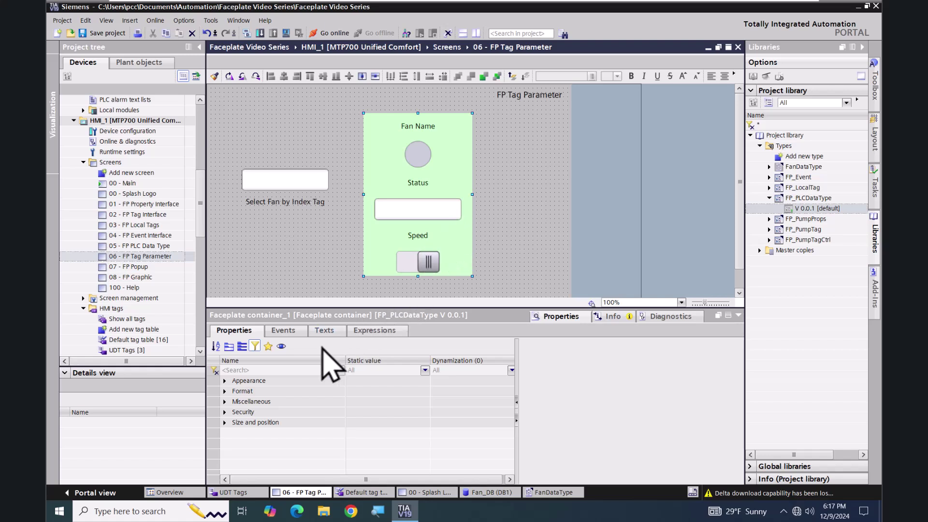
pyautogui.click(225, 401)
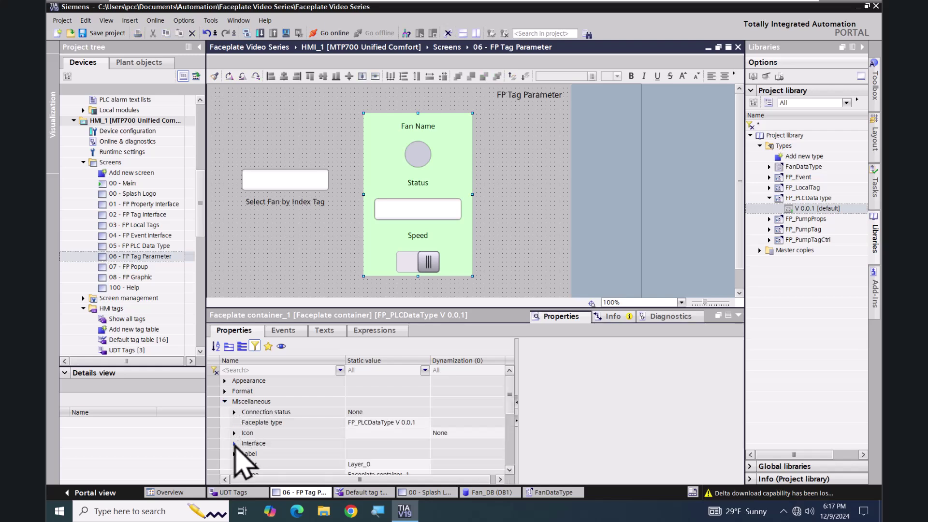
pyautogui.click(234, 443)
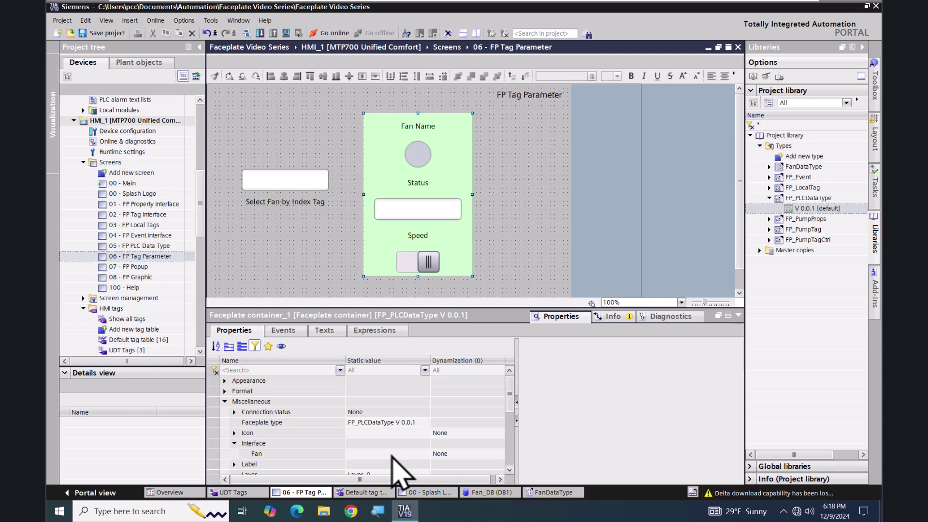
# Step: Set the Fan interface dynamization to Tag parameter and browse for its dynamic tag name
pyautogui.click(451, 454)
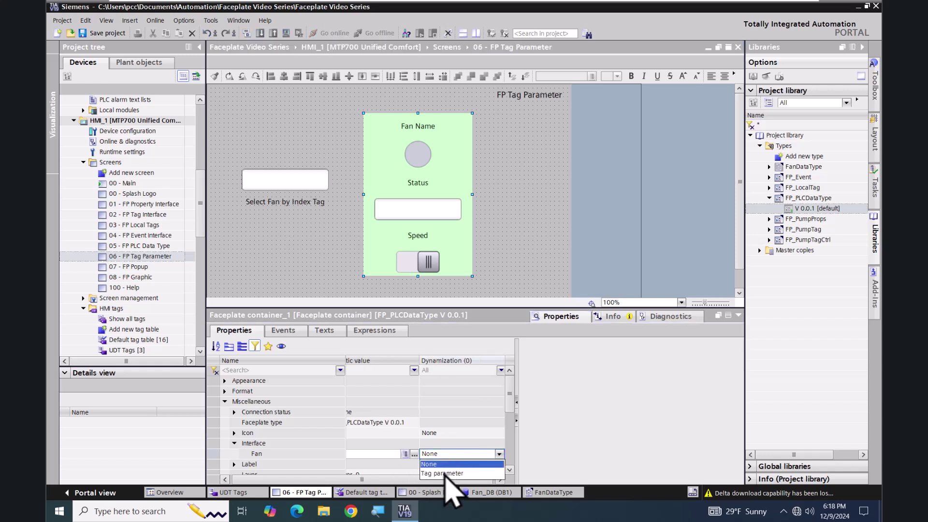
pyautogui.click(445, 473)
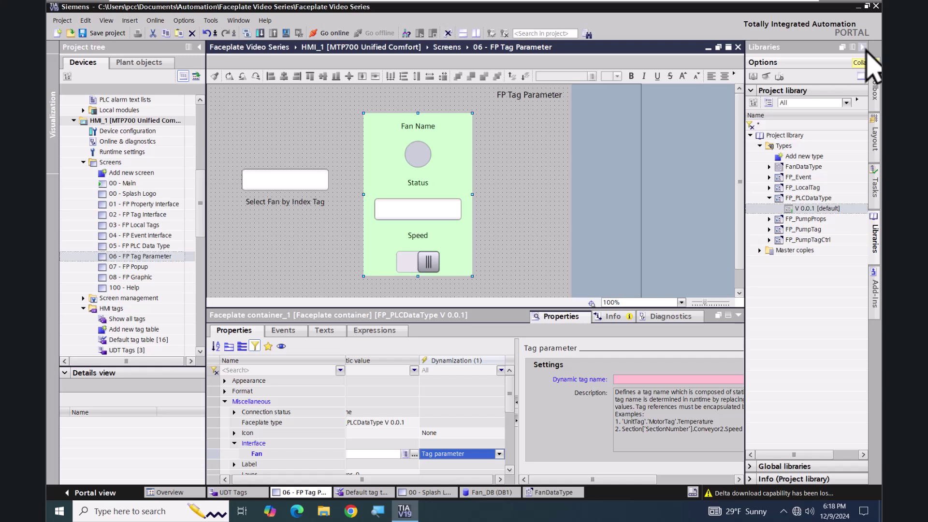
pyautogui.click(864, 48)
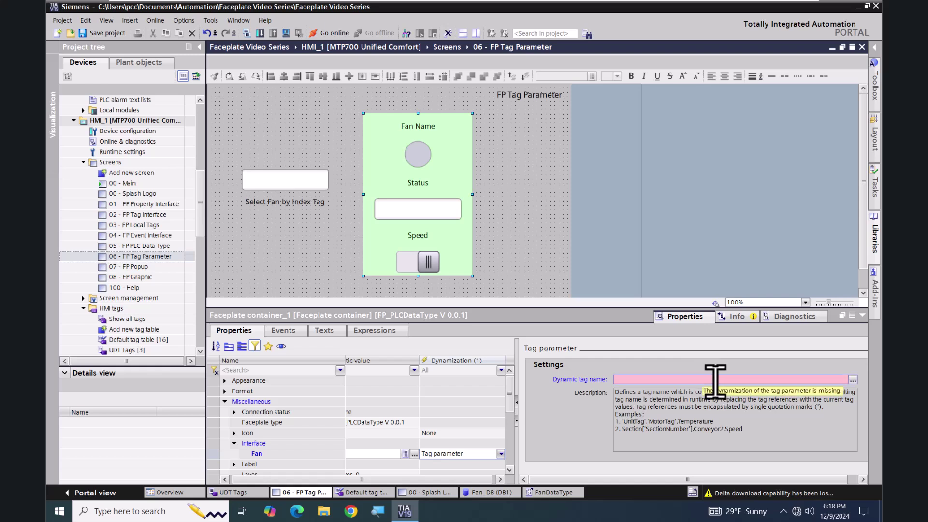
pyautogui.click(854, 381)
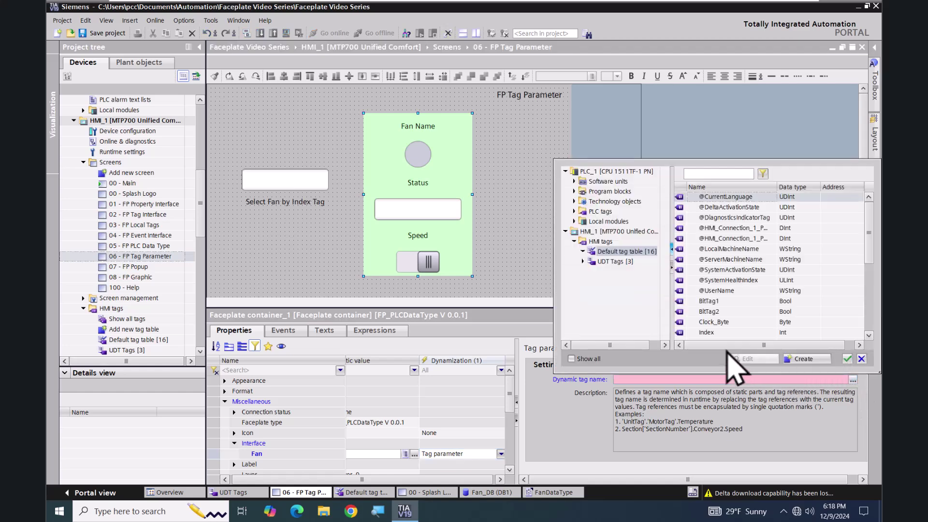
# Step: Choose HMI UDT tag Fan_DB_FanArray element [0] as the dynamic tag
pyautogui.click(583, 262)
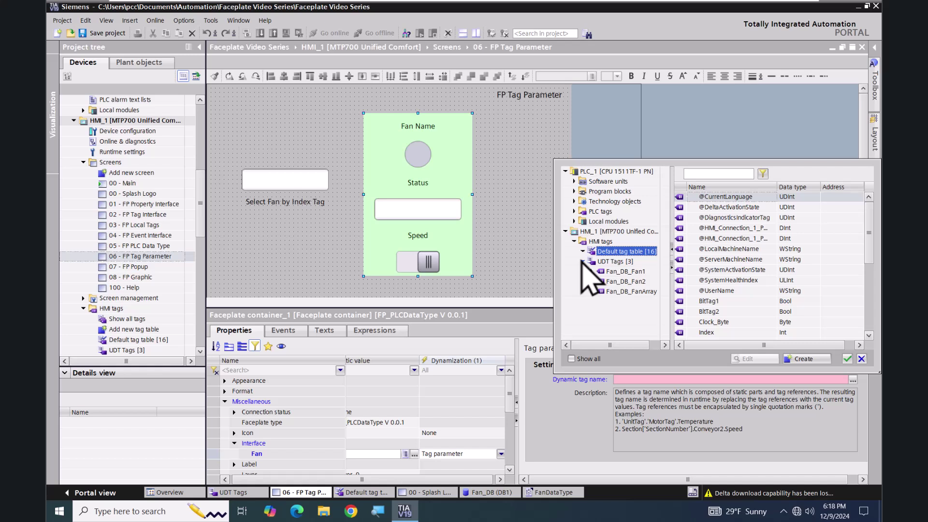
pyautogui.click(600, 293)
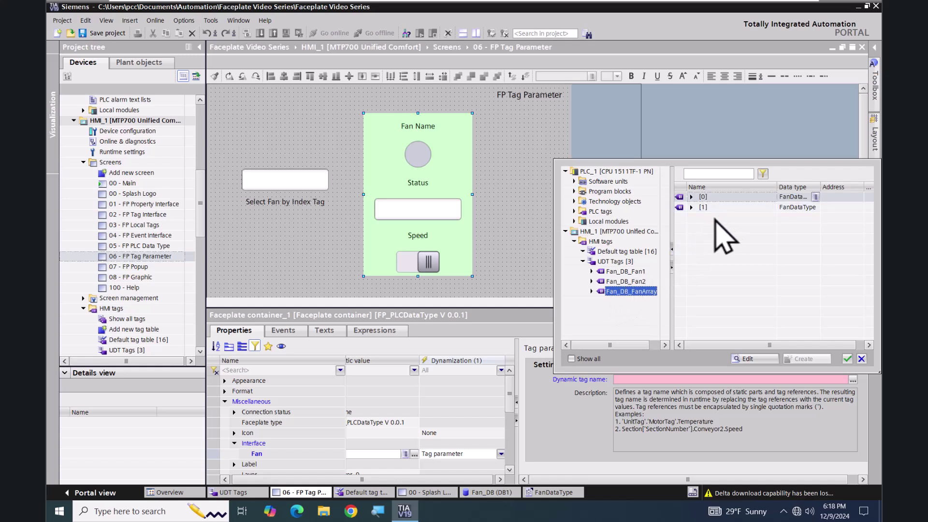
pyautogui.click(679, 197)
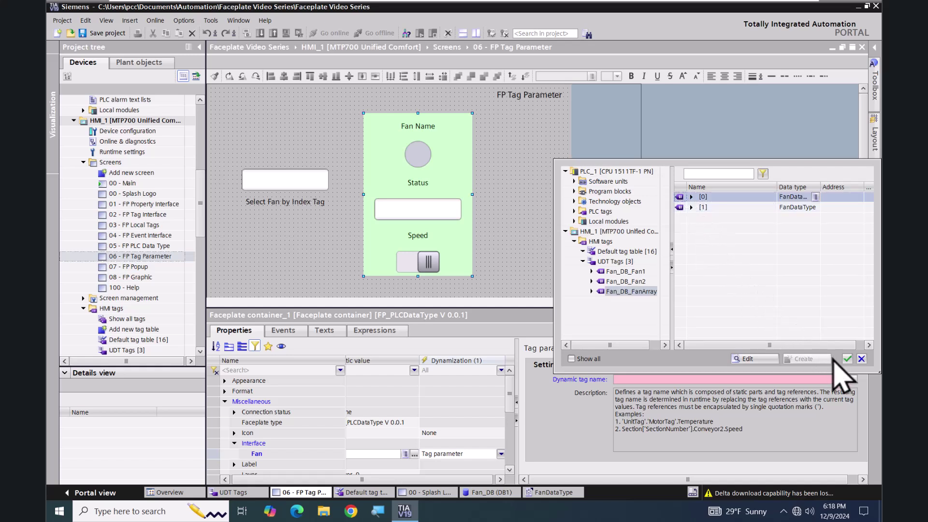
pyautogui.click(849, 358)
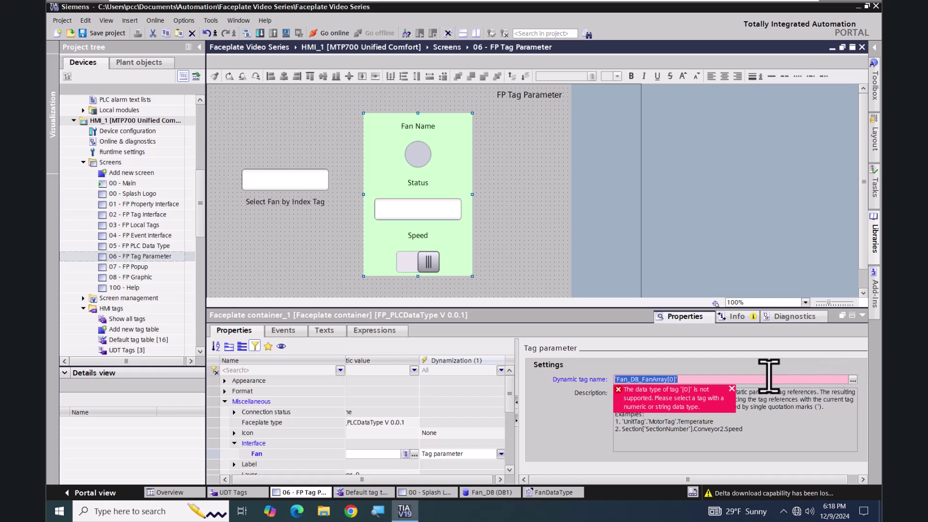
# Step: Delete the leading and trailing quotes from the dynamic tag name
pyautogui.click(687, 379)
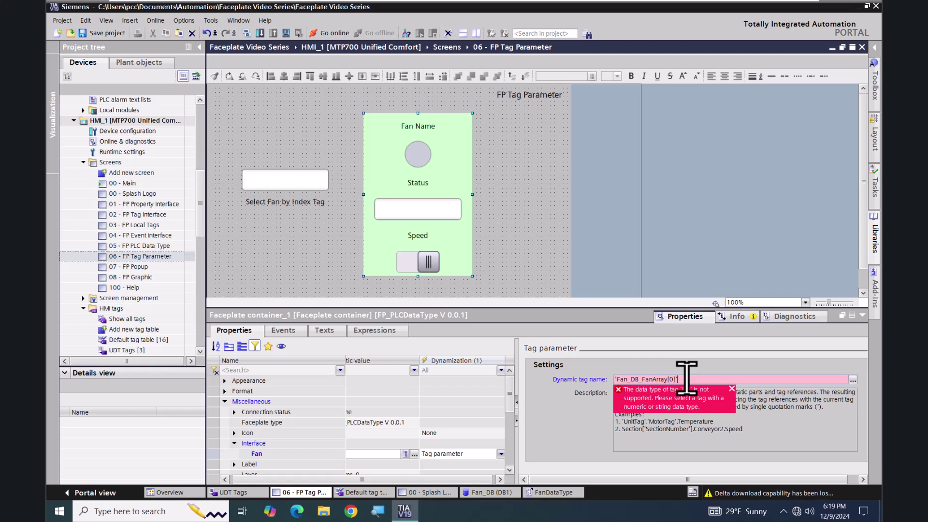
pyautogui.press('BackSpace')
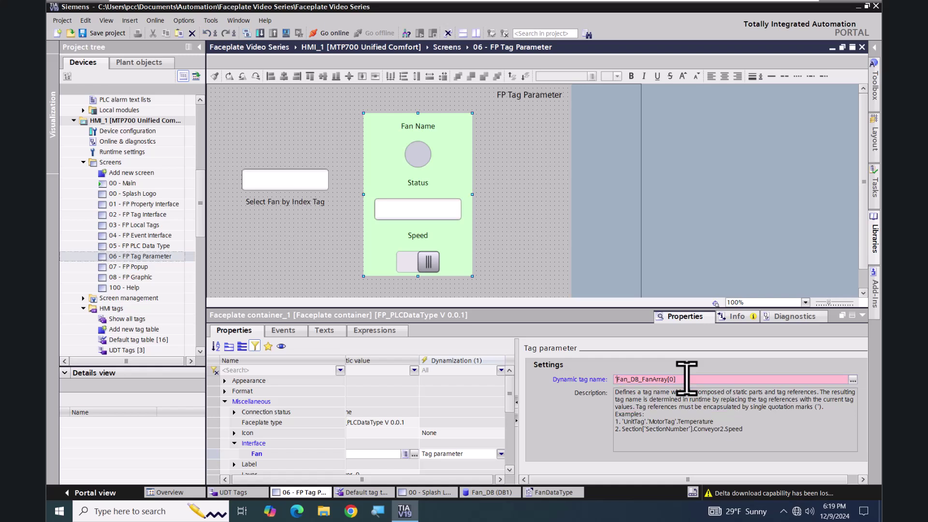
pyautogui.press('Delete')
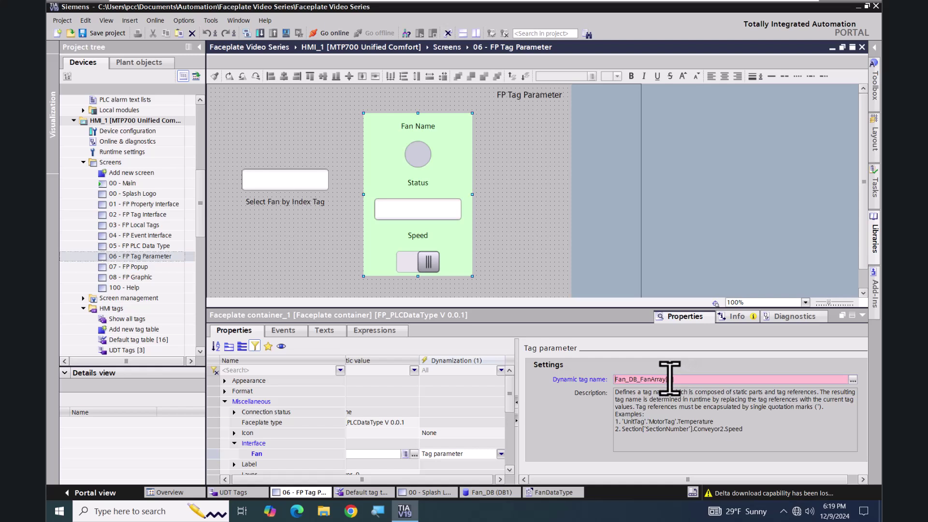
# Step: Replace the fixed index 0 with the Index tag, giving Fan_DB_FanArray['Index']
pyautogui.doubleClick(670, 379)
pyautogui.click(853, 380)
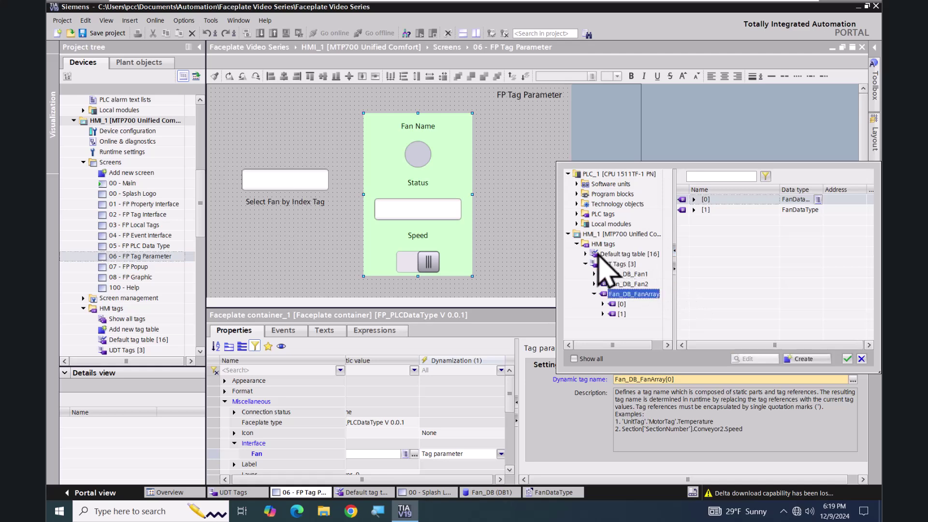
pyautogui.click(600, 254)
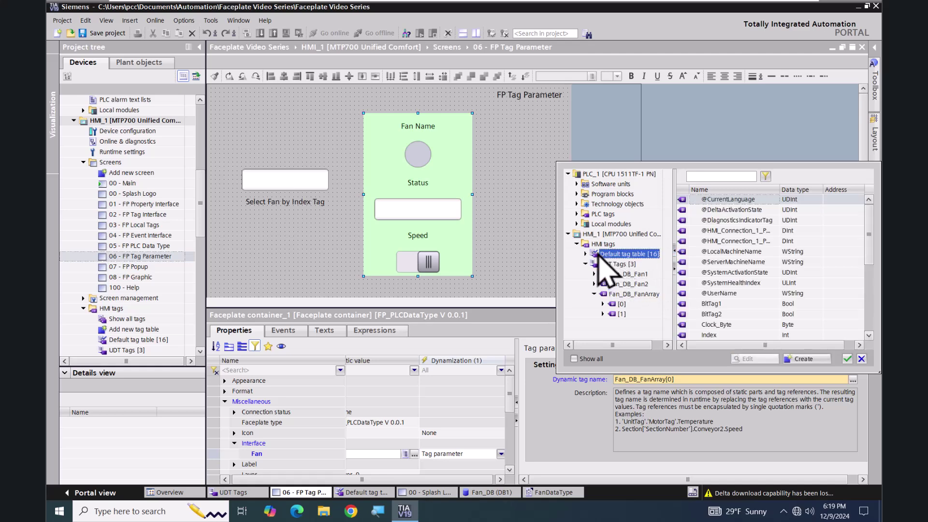
pyautogui.click(682, 334)
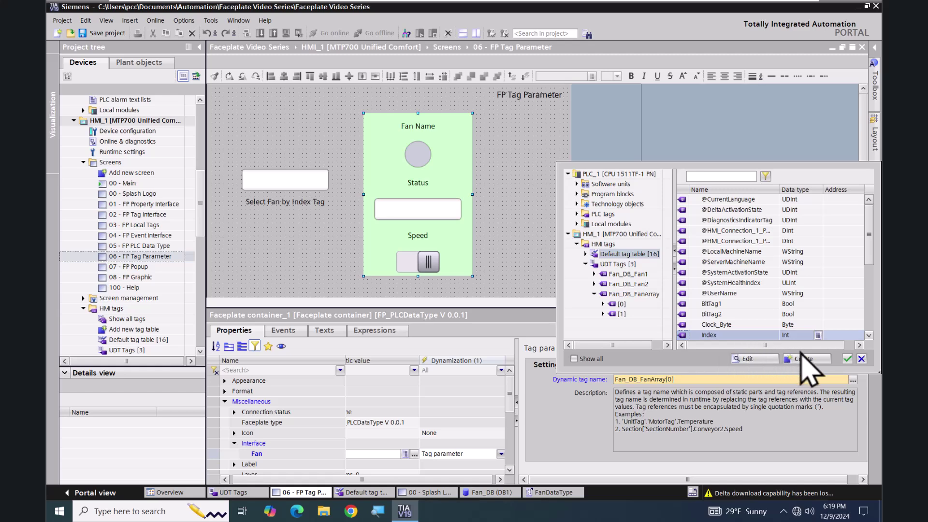
pyautogui.click(847, 359)
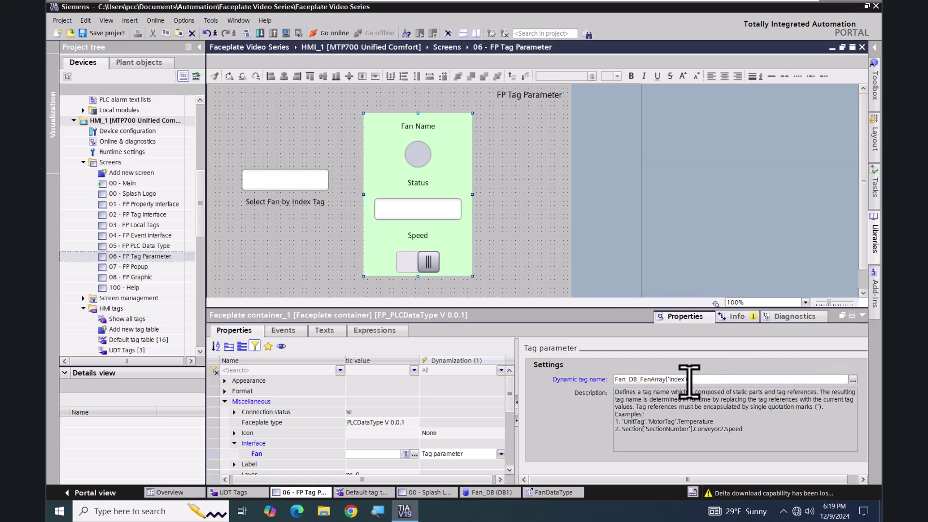
pyautogui.press('BackSpace')
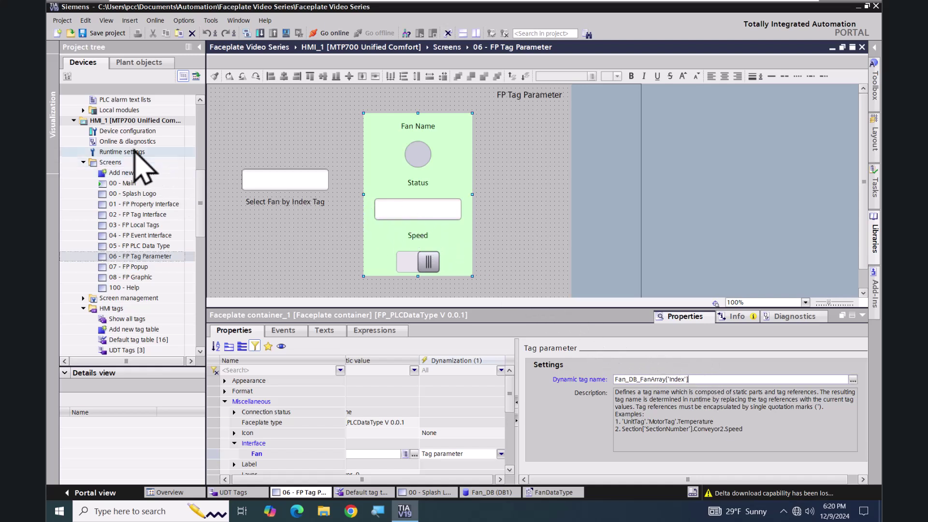
# Step: Start the HMI_1 runtime simulation and open the Tag Parameter screen in runtime
pyautogui.click(86, 122)
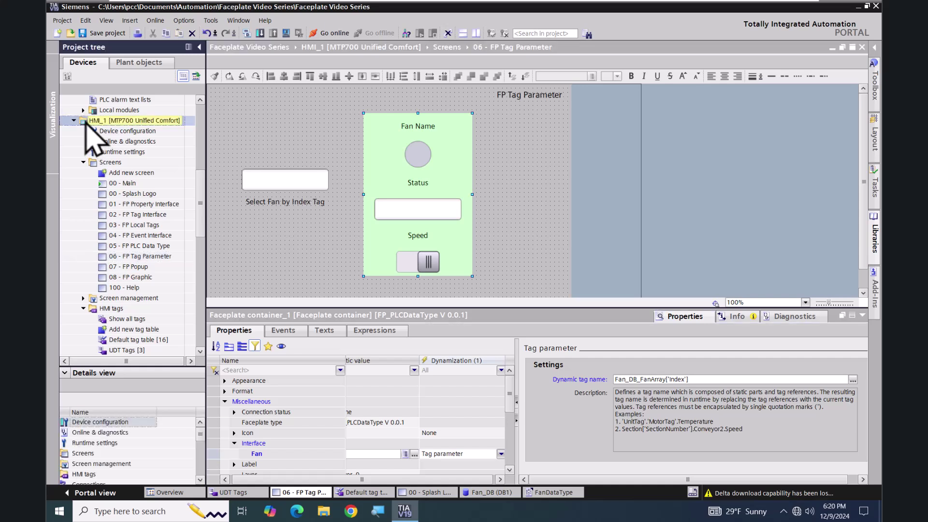
pyautogui.click(287, 32)
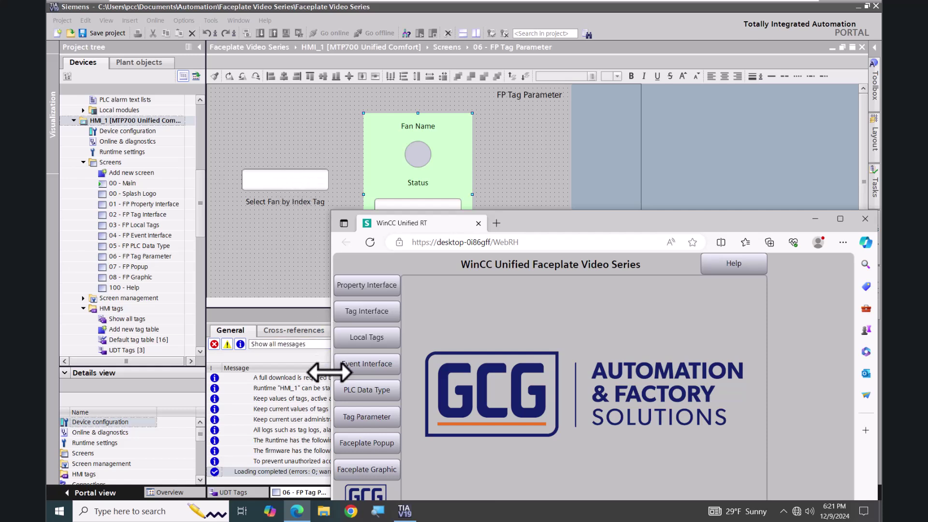
pyautogui.click(359, 416)
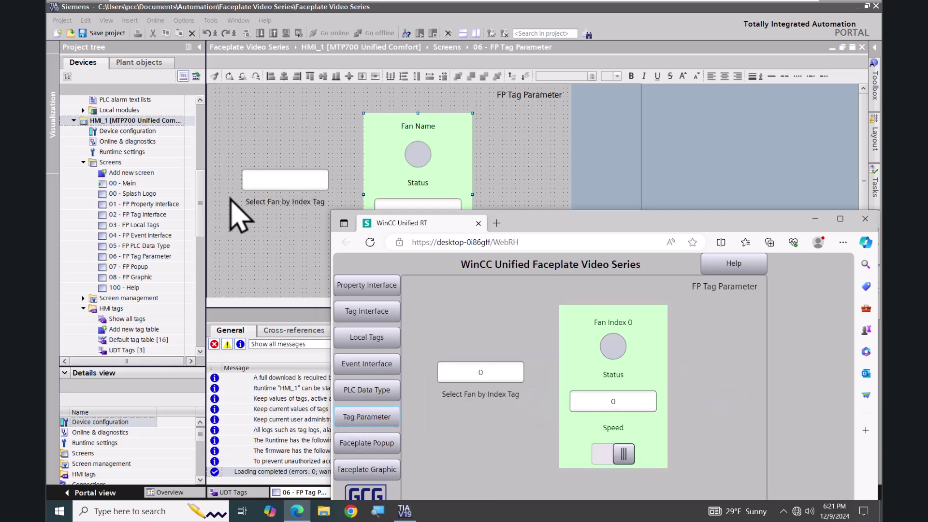
pyautogui.moveTo(202, 203); pyautogui.dragTo(212, 154)
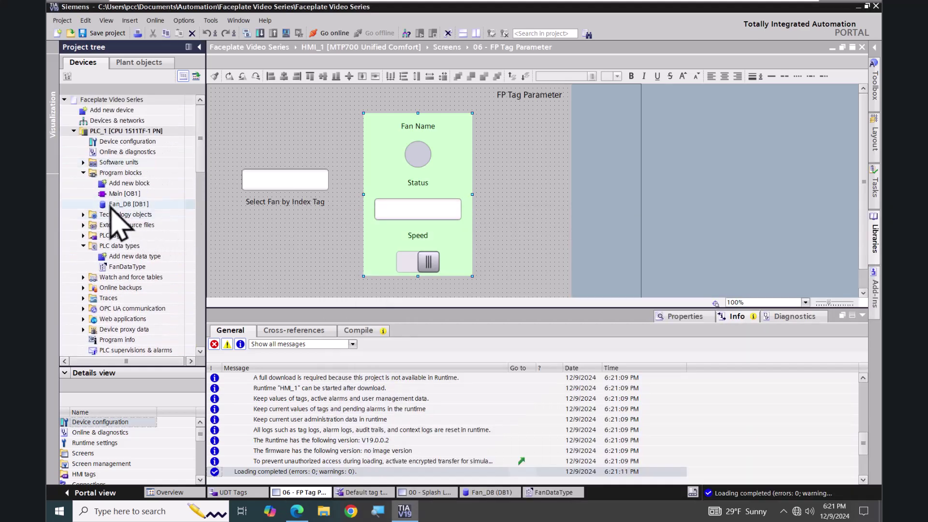
# Step: Monitor Fan_DB online with FanArray[1] expanded and place the runtime window beside it
pyautogui.doubleClick(116, 204)
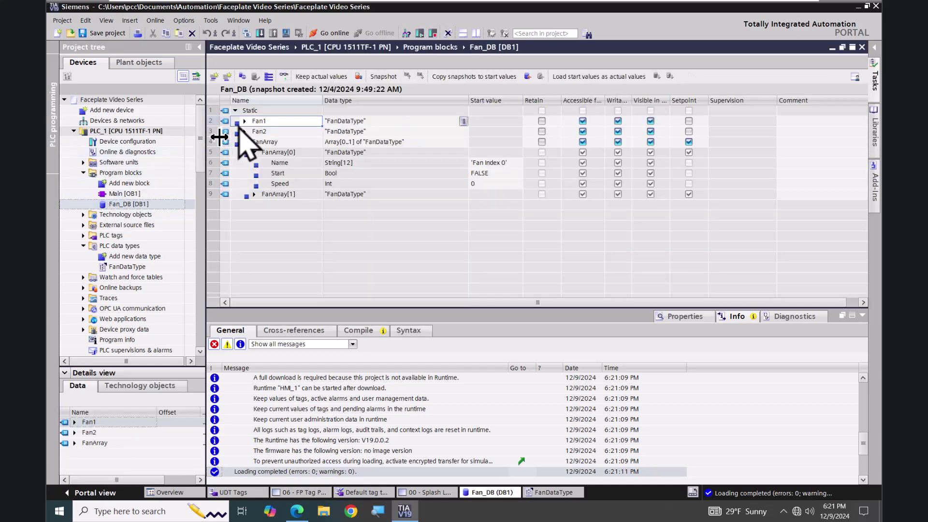
pyautogui.click(284, 76)
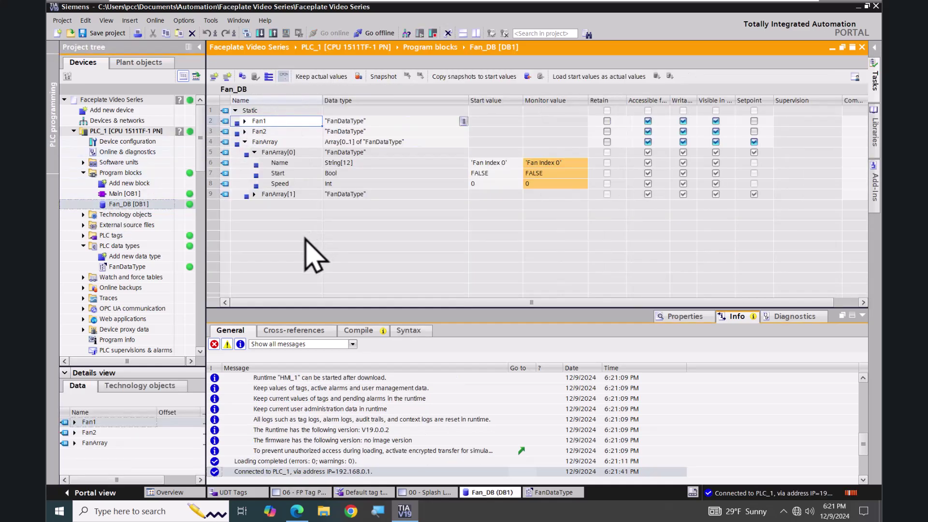
pyautogui.click(254, 194)
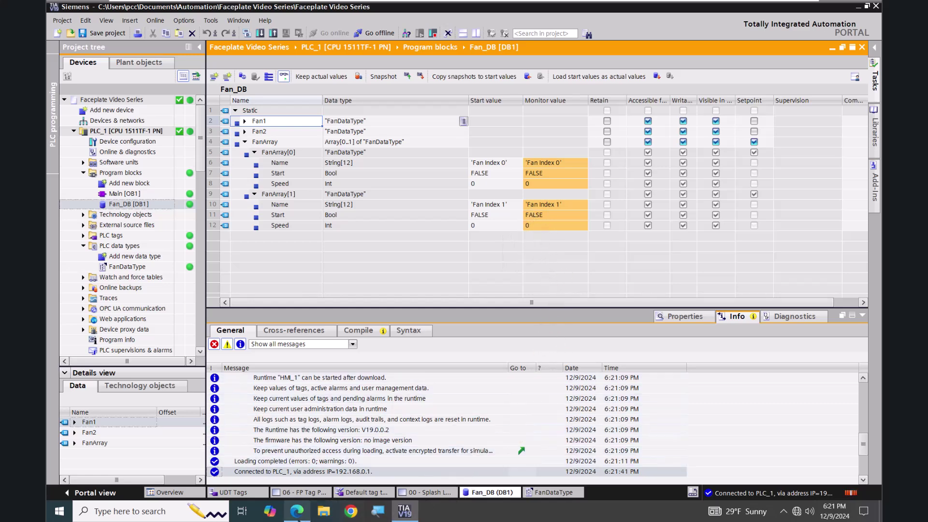
pyautogui.click(296, 511)
pyautogui.moveTo(601, 228); pyautogui.dragTo(499, 246)
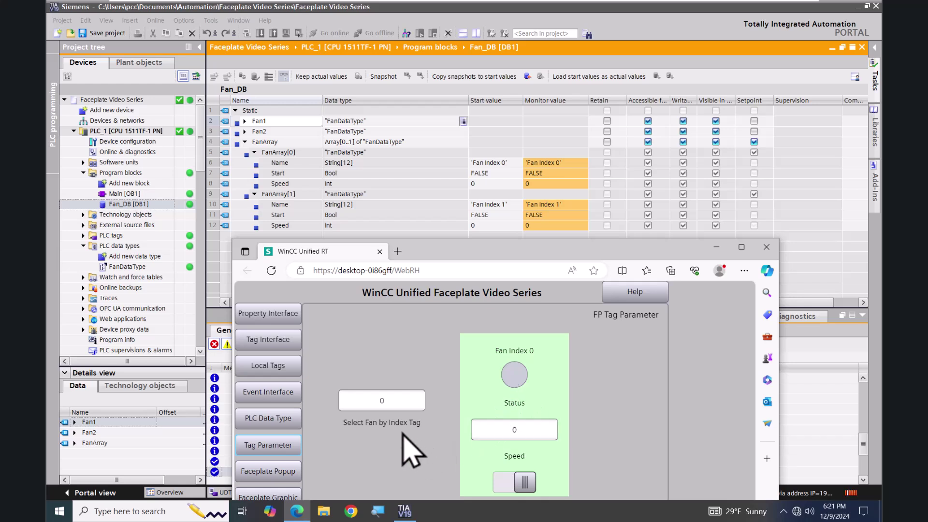
# Step: Give fan index 0 a speed of 10 and switch it on so its lamp turns green
pyautogui.click(525, 429)
pyautogui.press('BackSpace')
pyautogui.write('10')
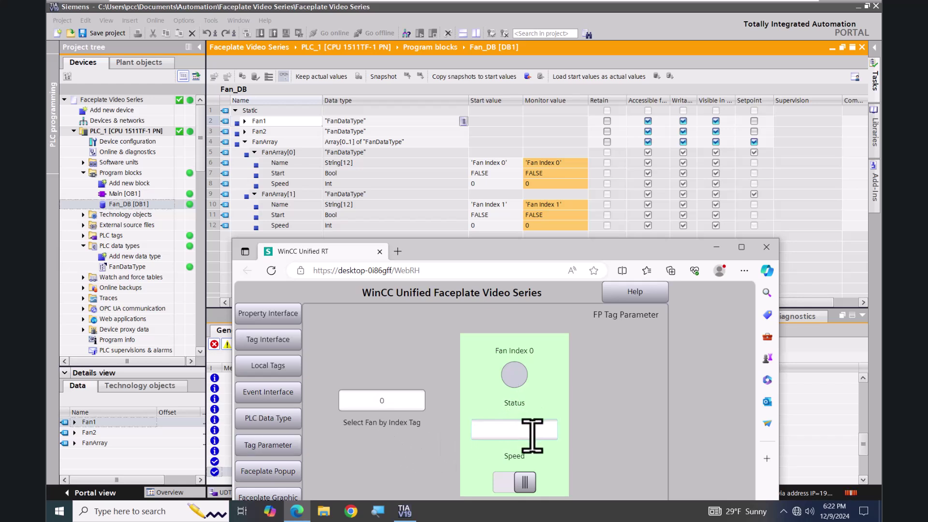
pyautogui.press('Return')
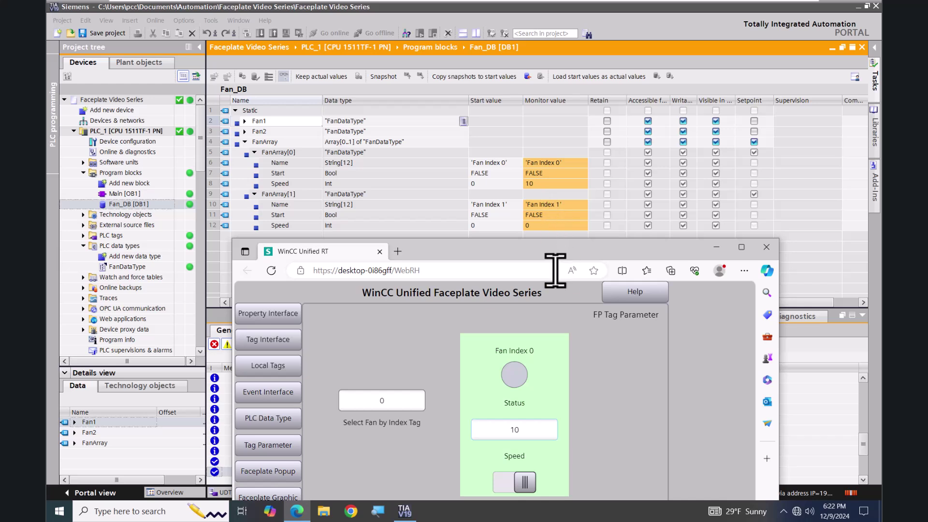
pyautogui.click(527, 491)
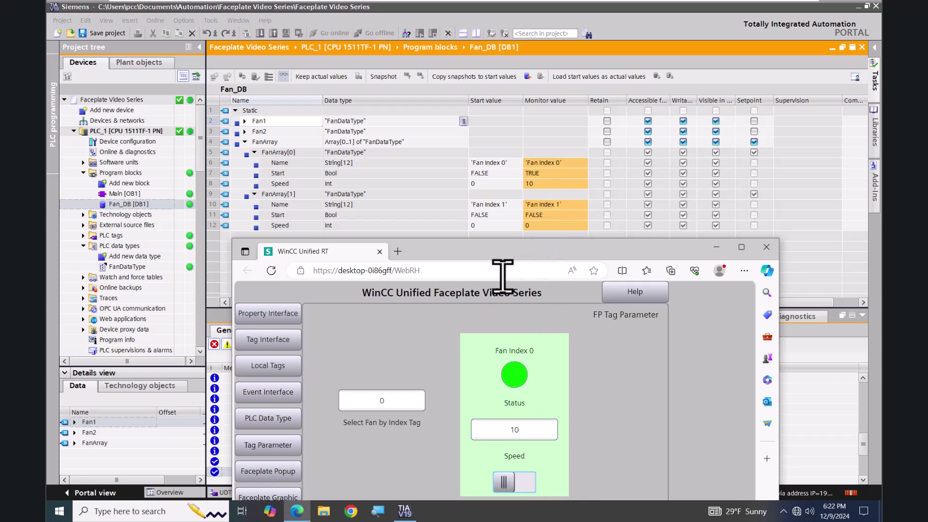
pyautogui.click(393, 405)
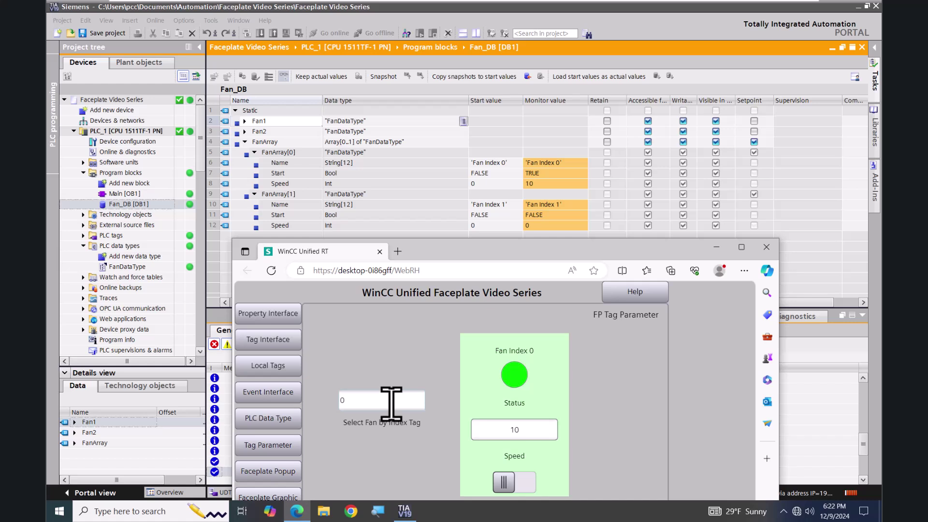
# Step: Switch the faceplate to fan index 1, set its speed to 20 and start it
pyautogui.press('BackSpace')
pyautogui.write('1')
pyautogui.press('Return')
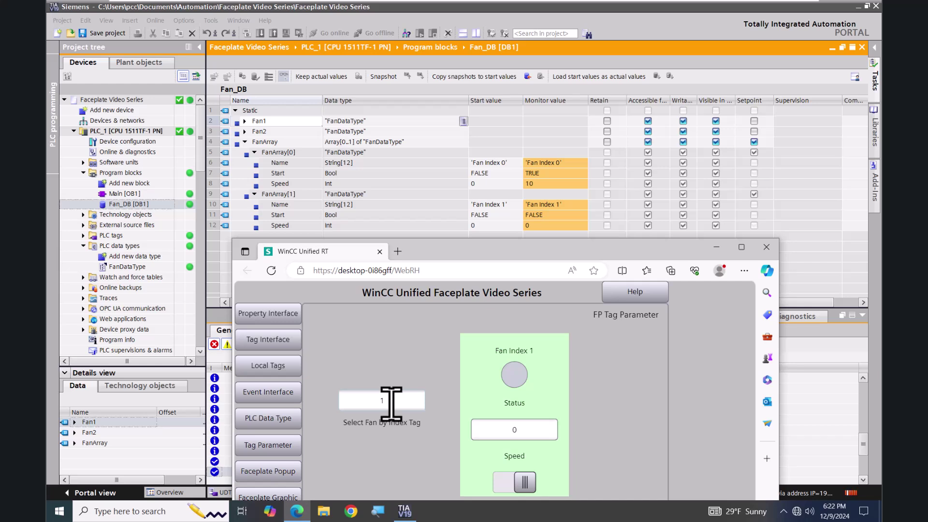
pyautogui.click(531, 430)
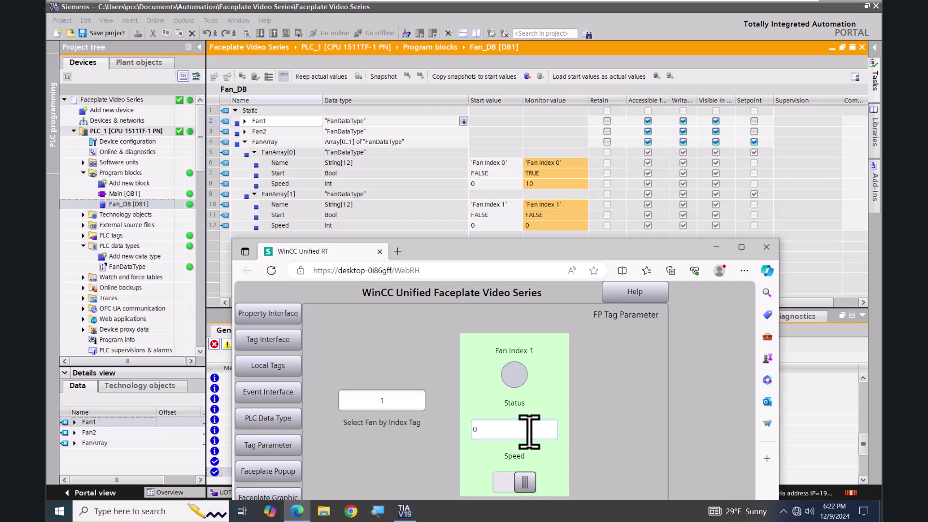
pyautogui.press('BackSpace')
pyautogui.write('20')
pyautogui.press('Return')
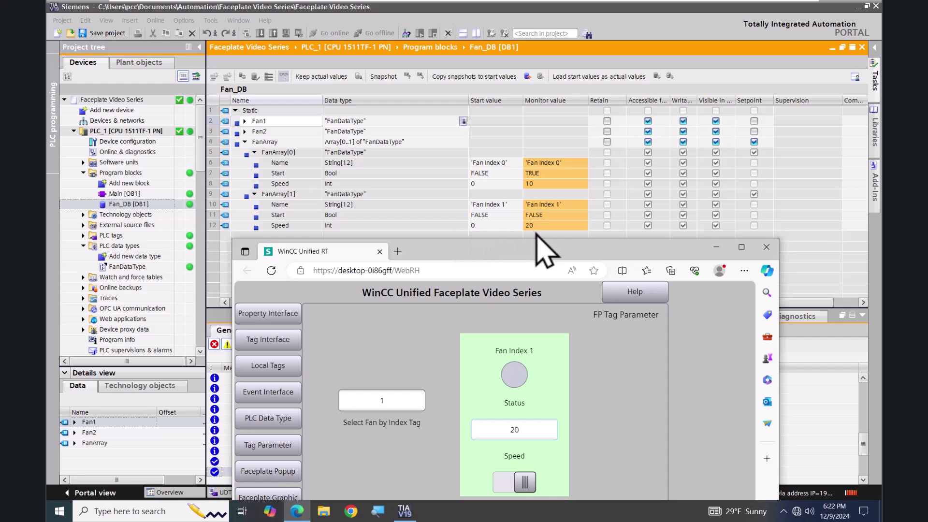
pyautogui.click(526, 486)
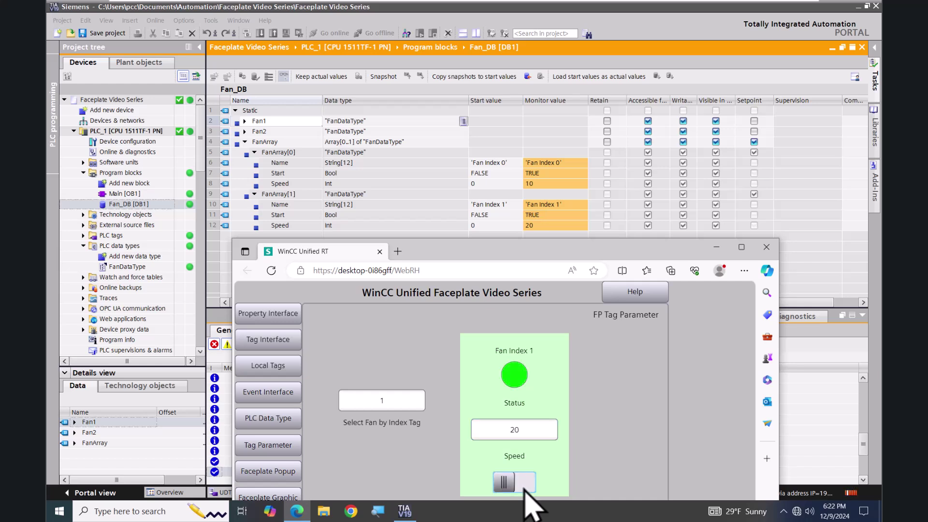
# Step: Return the faceplate to fan index 0 and stop that fan
pyautogui.click(392, 403)
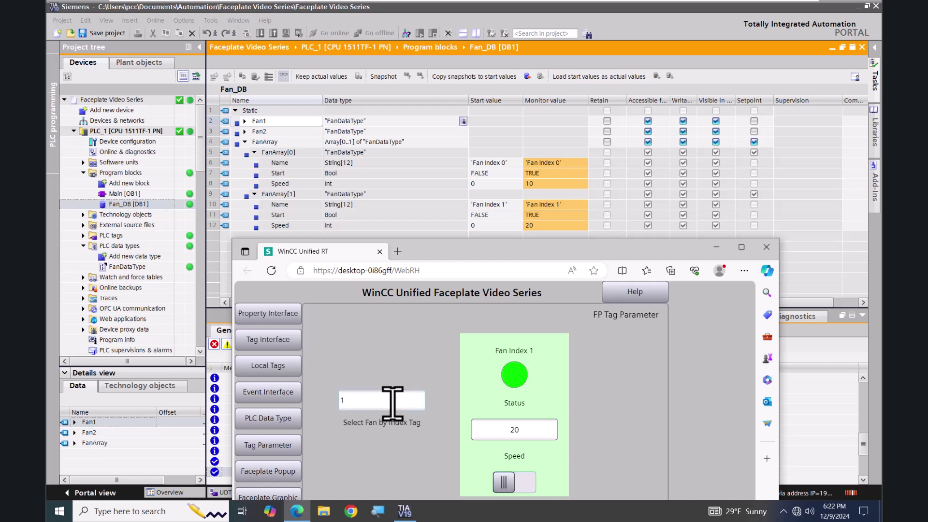
pyautogui.press('BackSpace')
pyautogui.write('0')
pyautogui.press('Return')
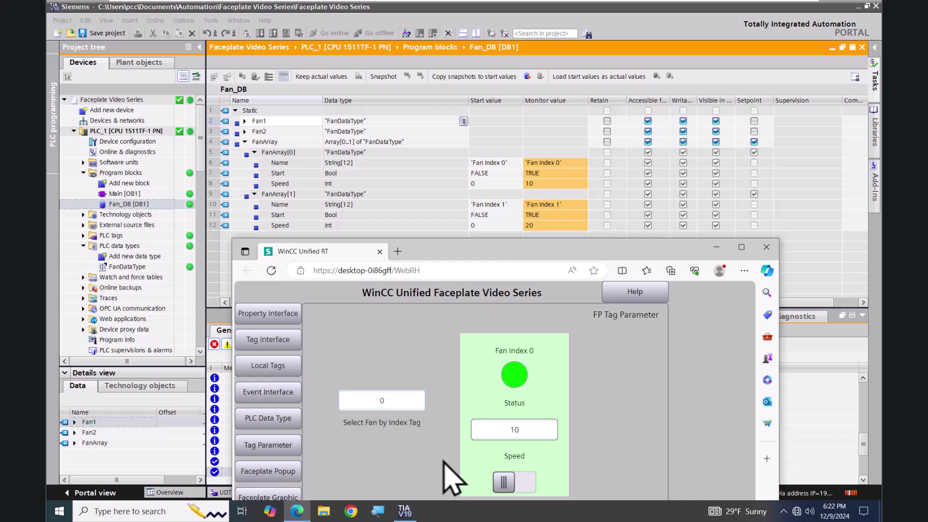
pyautogui.click(506, 483)
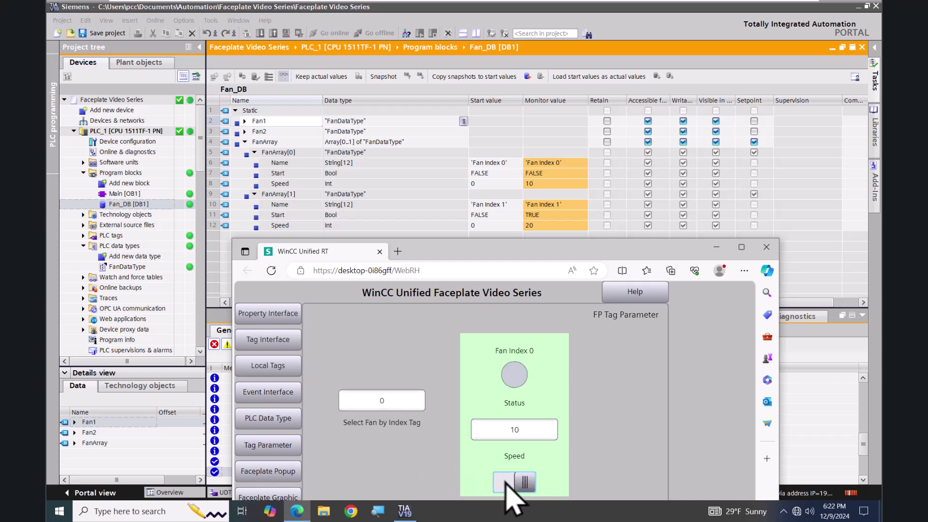